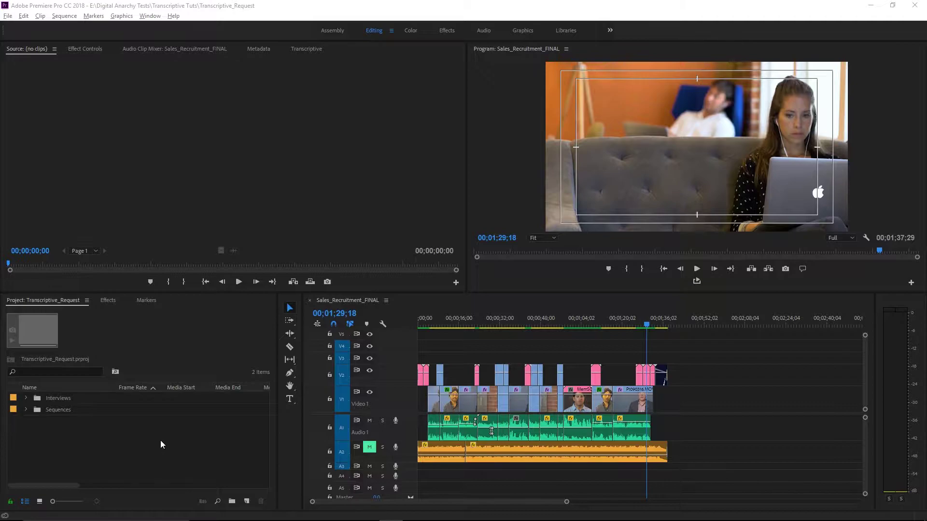
Step: Open the PowerSearch panel from Window > Extensions
left_click(150, 18)
mouse_move(199, 52)
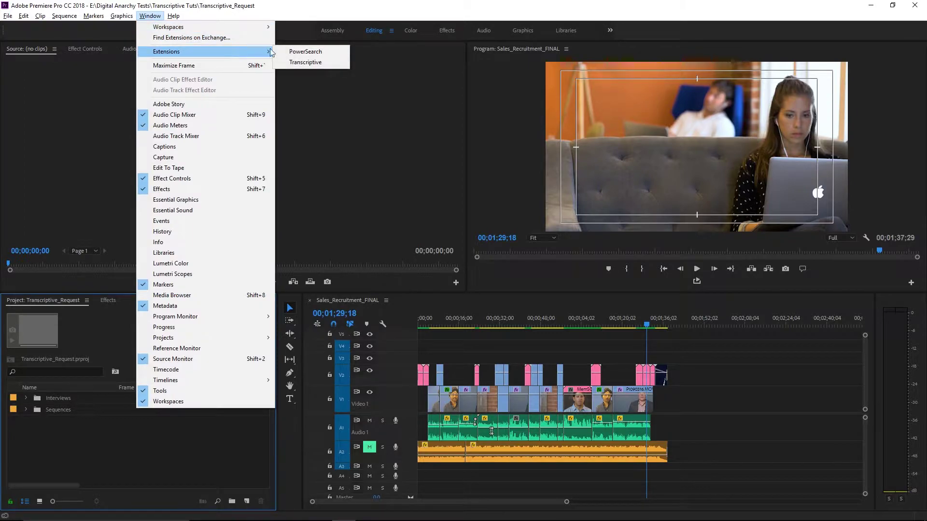
left_click(298, 54)
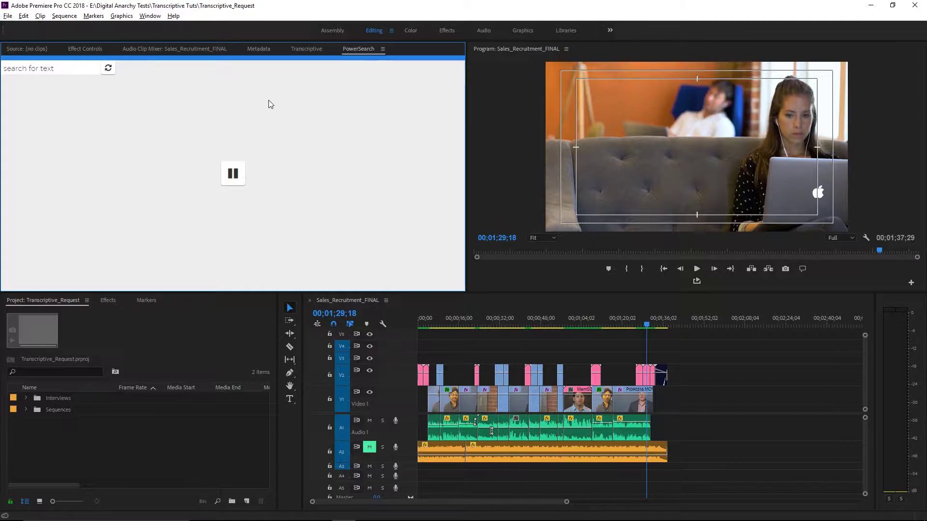
Step: Search transcripts for 'sales team' and open the first Alexia_SELECTS match
left_click(55, 65)
type("sales team")
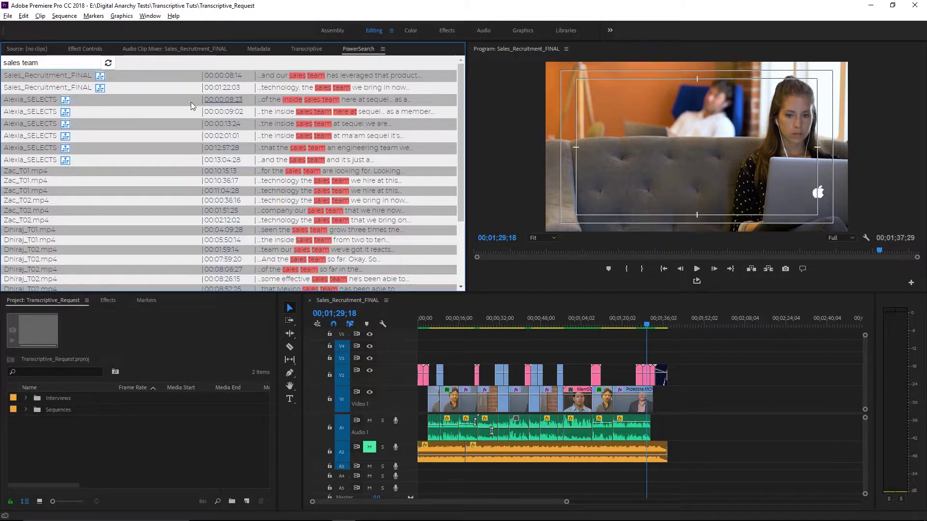
left_click(31, 103)
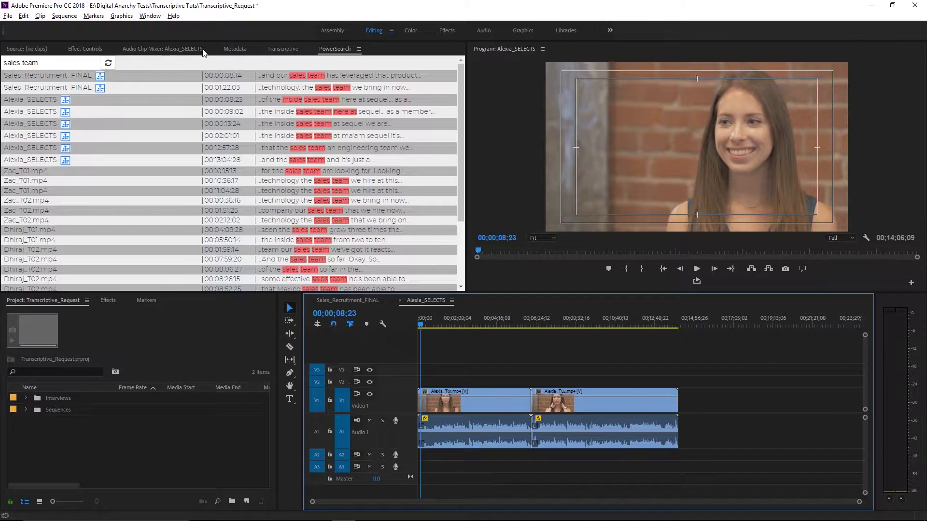
Step: Show the Transcriptive panel and end on the Sales_Recruitment_FINAL sequence to load its transcript
left_click(279, 50)
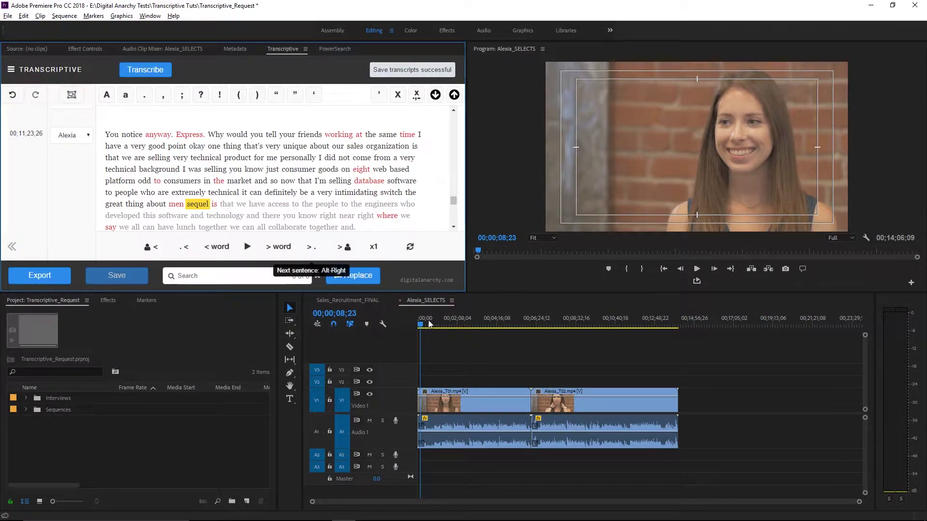
left_click(353, 301)
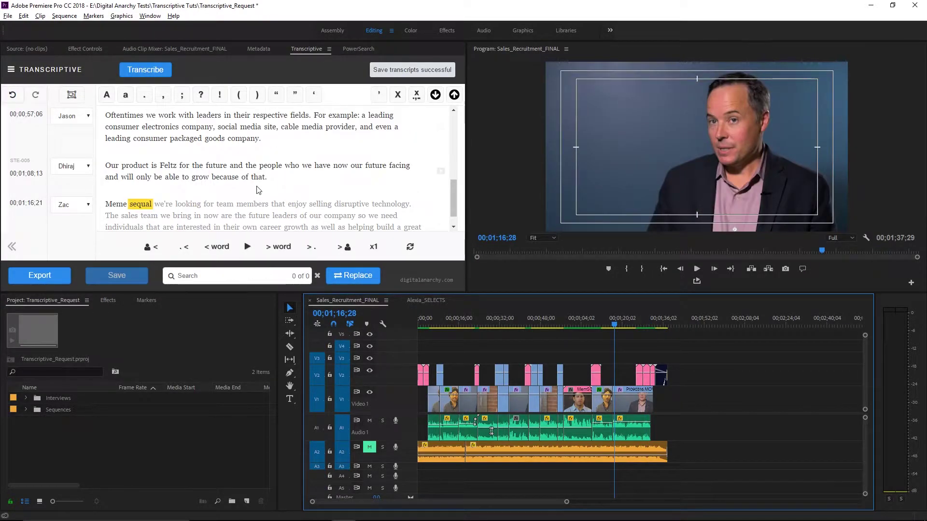
left_click(423, 299)
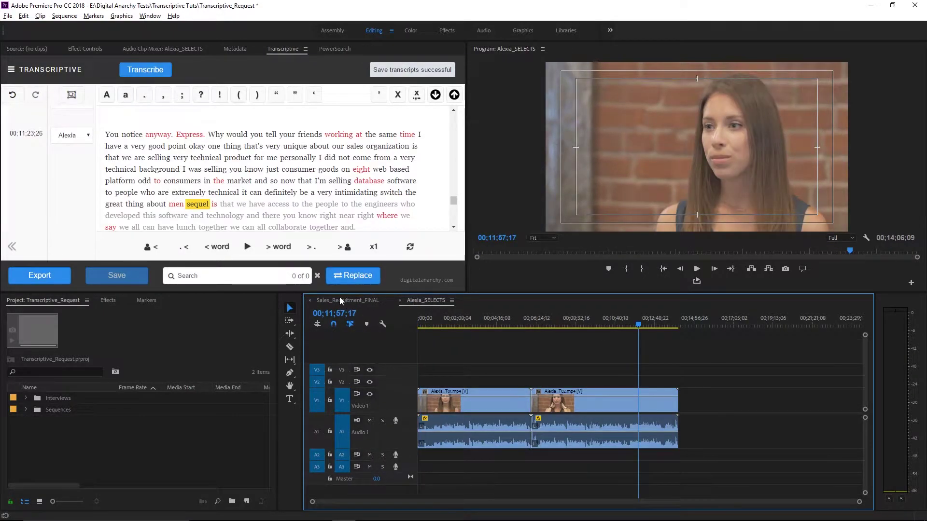
left_click(340, 298)
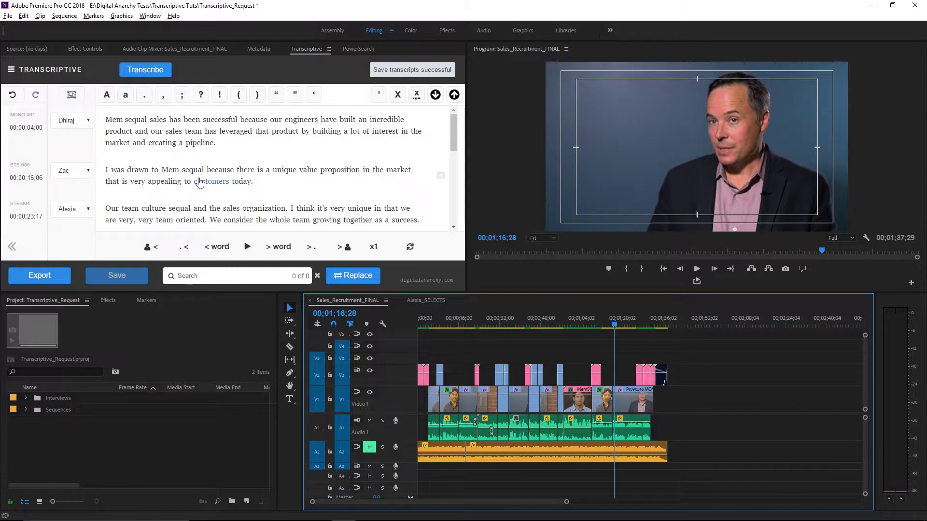
Step: Jump playback to the word 'drawn' in the transcript
left_click(138, 171)
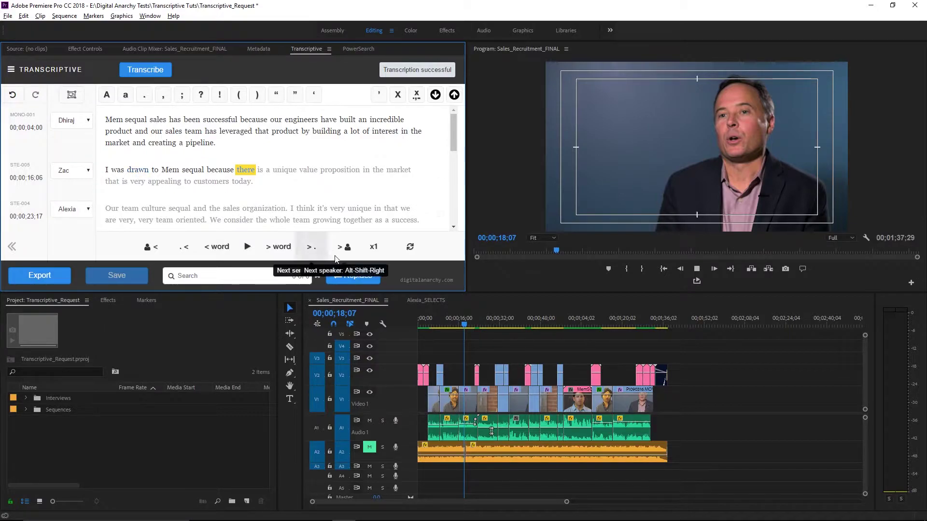
Step: Show Transcriptive's Find and Replace fields
left_click(349, 278)
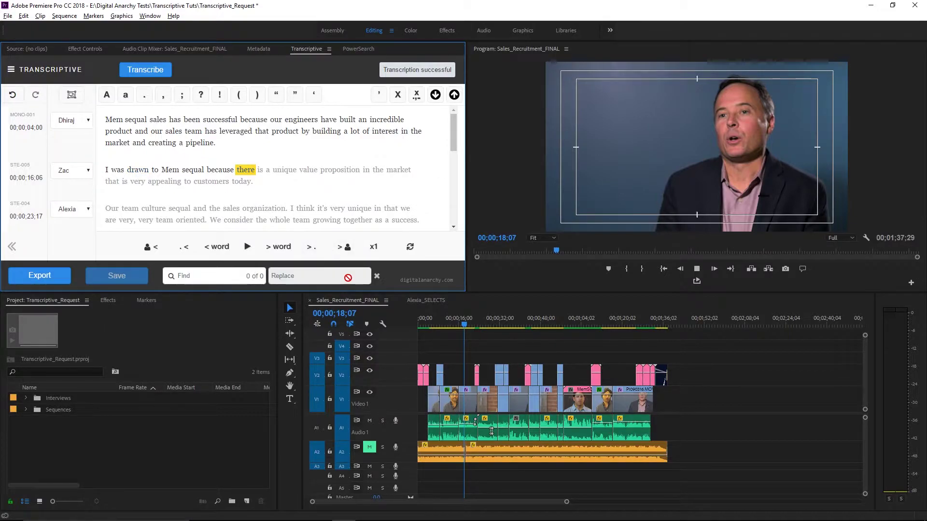
Step: Set Find to 'sequal' and Replace to 'MEMSQL'
left_click(237, 275)
type("se")
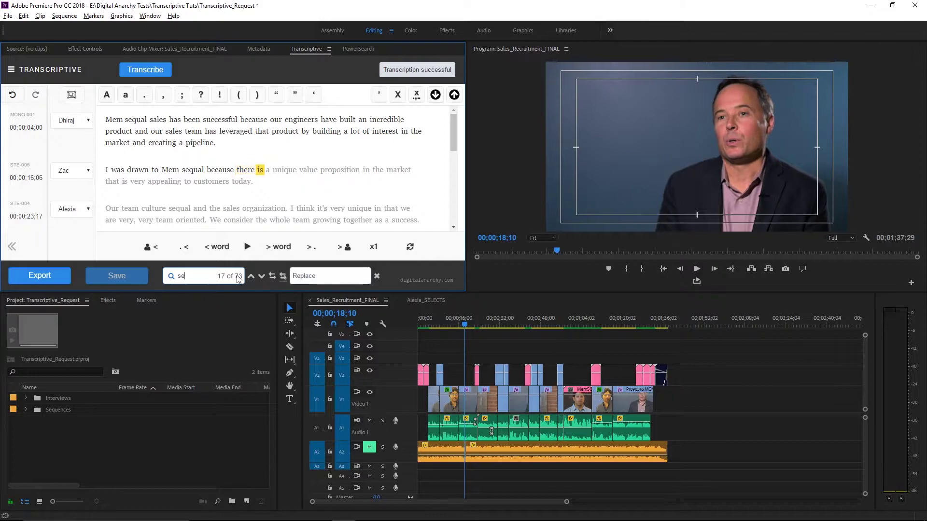
type("qual")
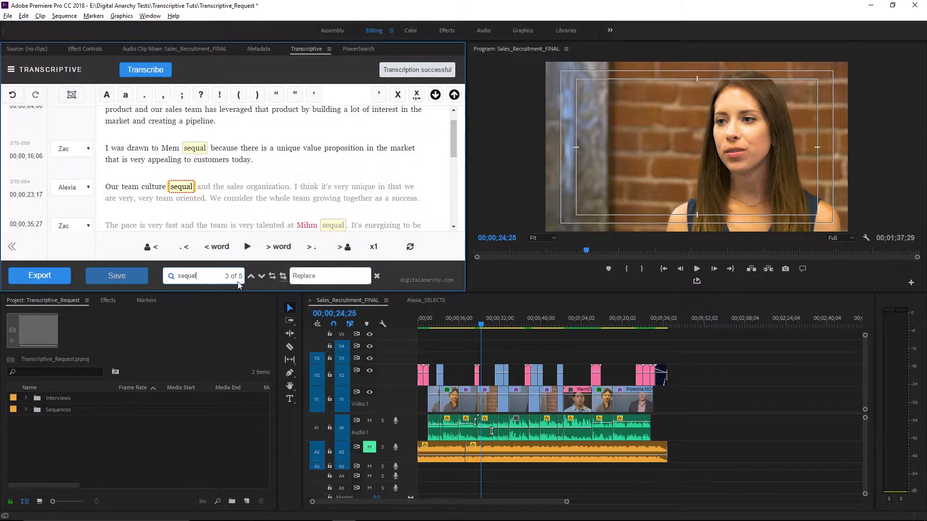
left_click(307, 275)
type("MEMSQL")
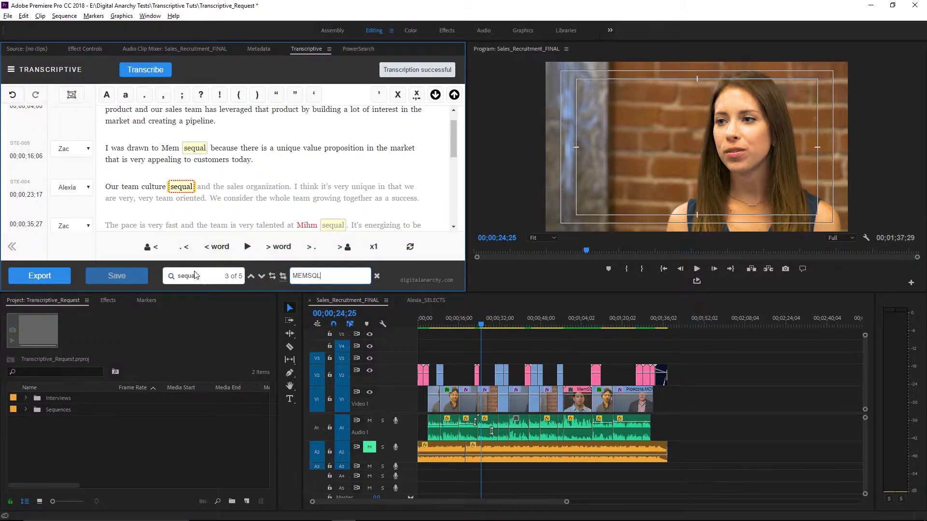
Step: Replace two 'sequal' matches with MEMSQL and step to the next remaining match
left_click(272, 277)
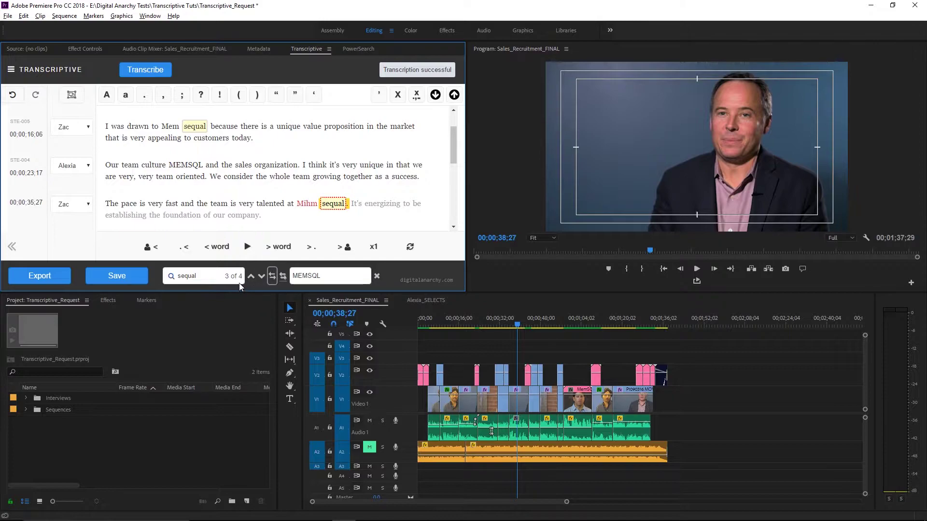
left_click(271, 277)
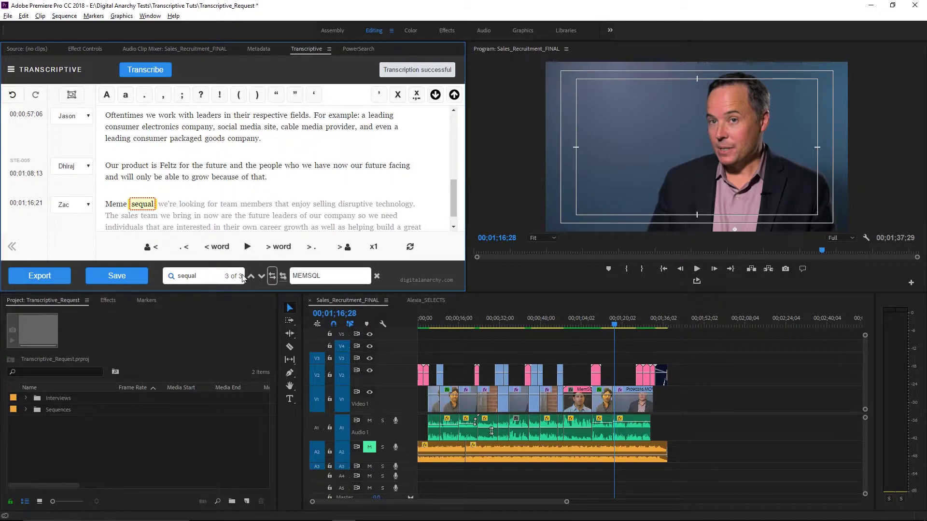
left_click(251, 276)
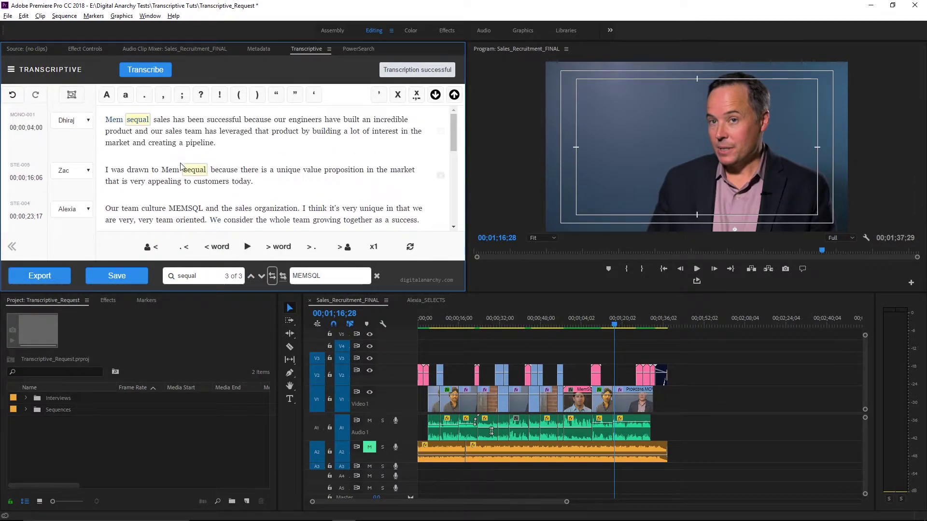
scroll(182, 169, "down", 10)
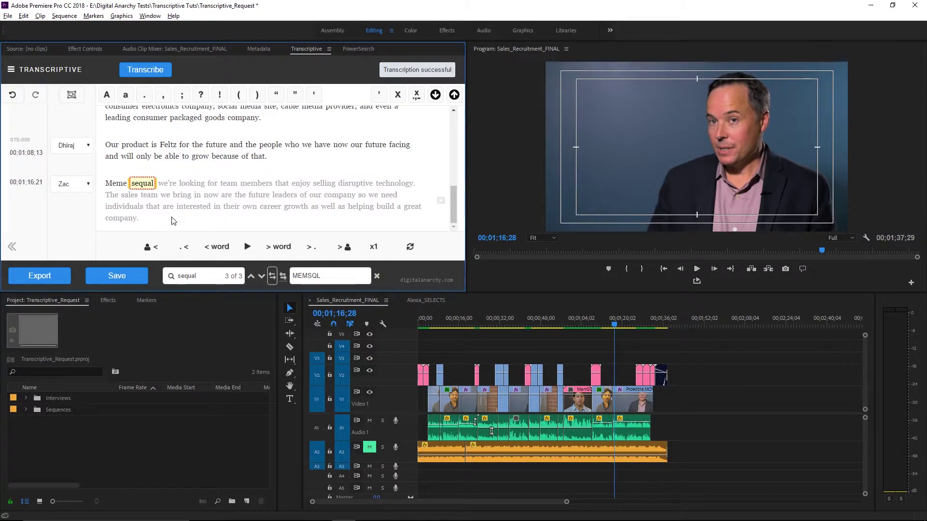
Step: Replace all remaining 'sequal' with MEMSQL, confirm, and close Find/Replace
left_click(283, 276)
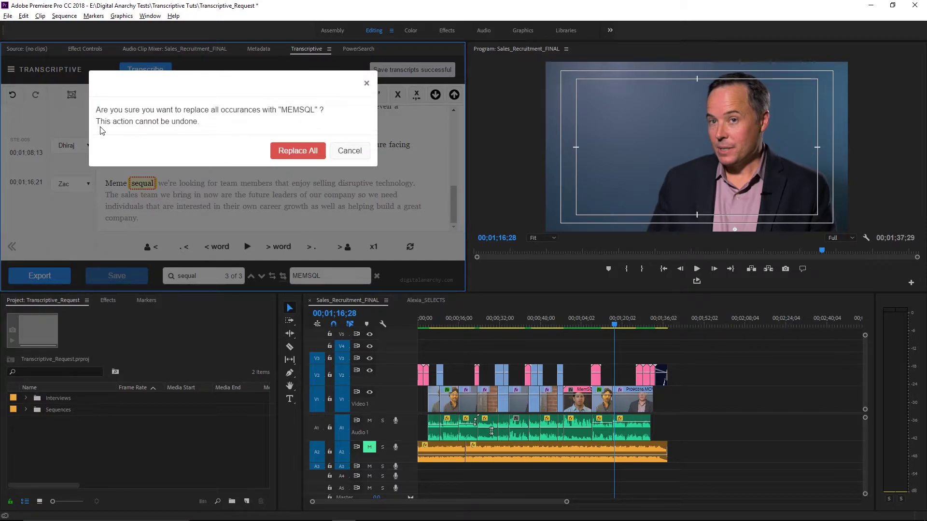
left_click(311, 151)
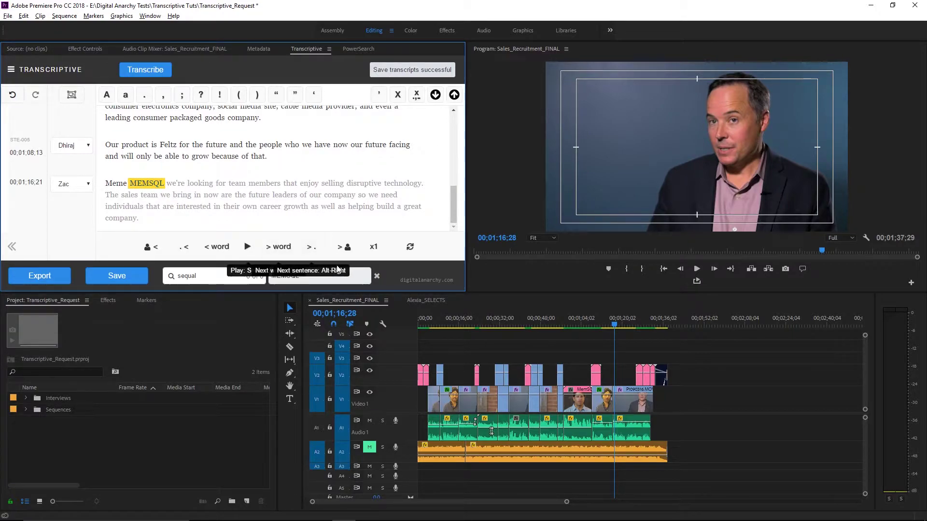
left_click(377, 277)
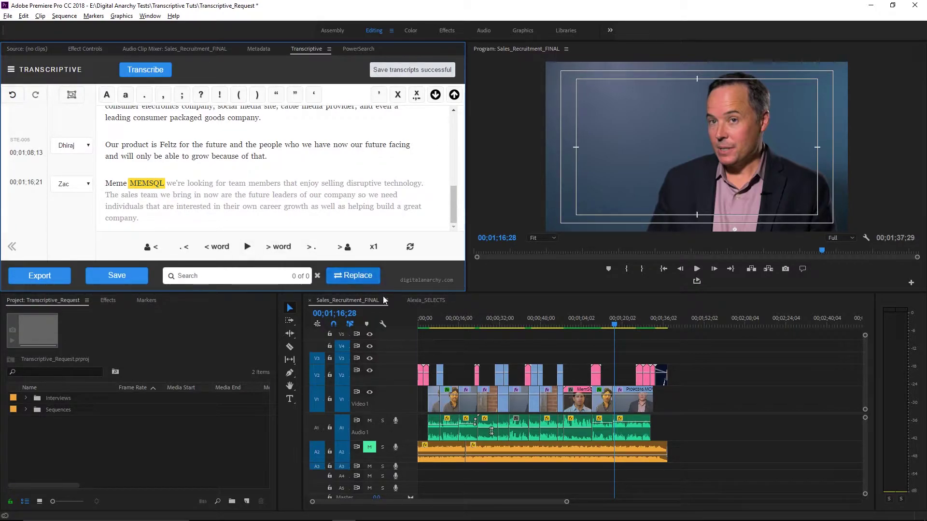
Step: Search the transcript for MEMSQL and cycle through its 5 matches, ending at 00;01;16;28
left_click(206, 281)
type("MEM")
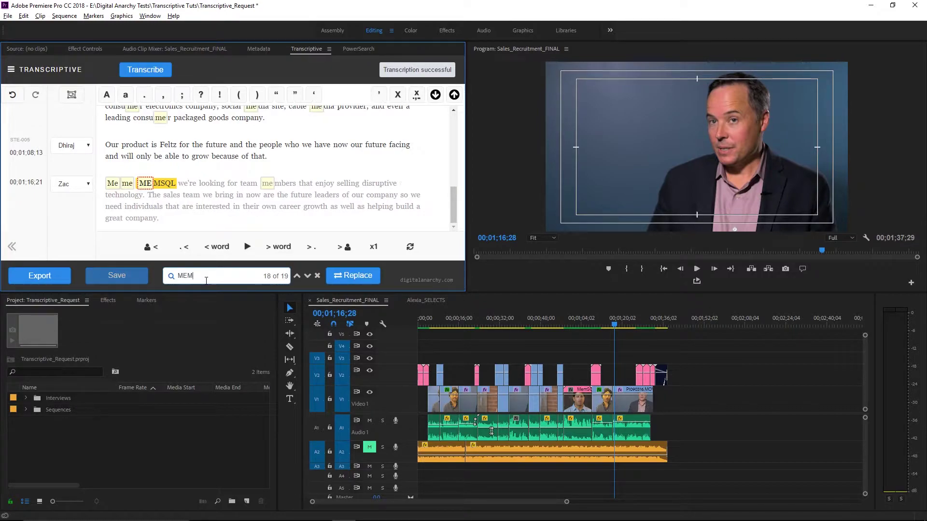
type("SQL")
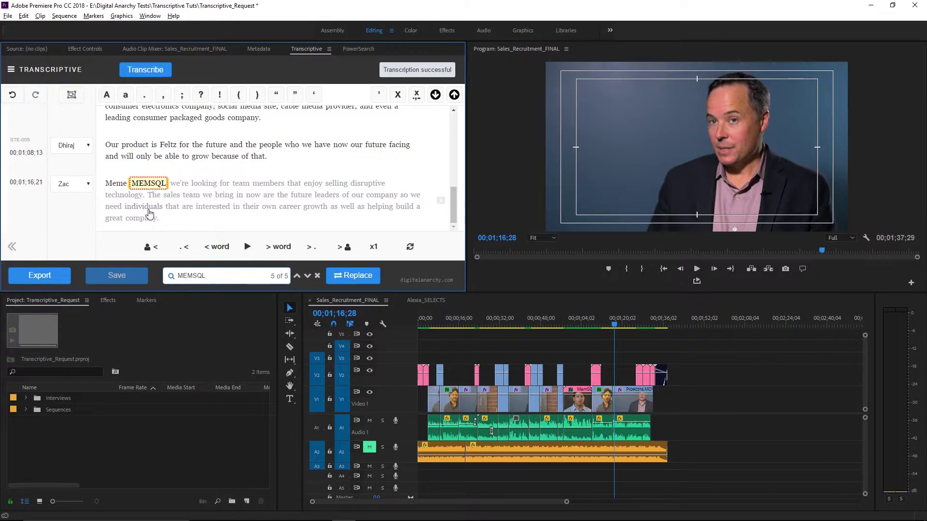
scroll(150, 214, "up", 5)
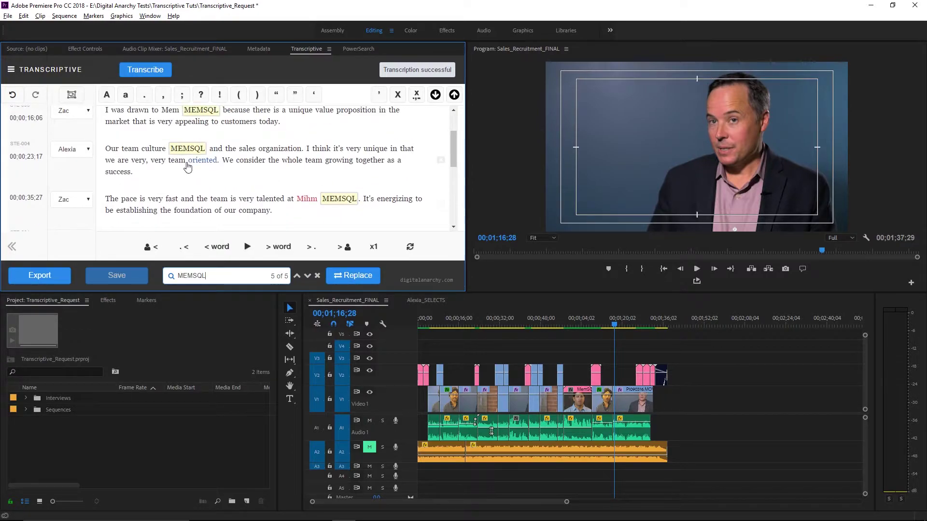
scroll(188, 166, "up", 2)
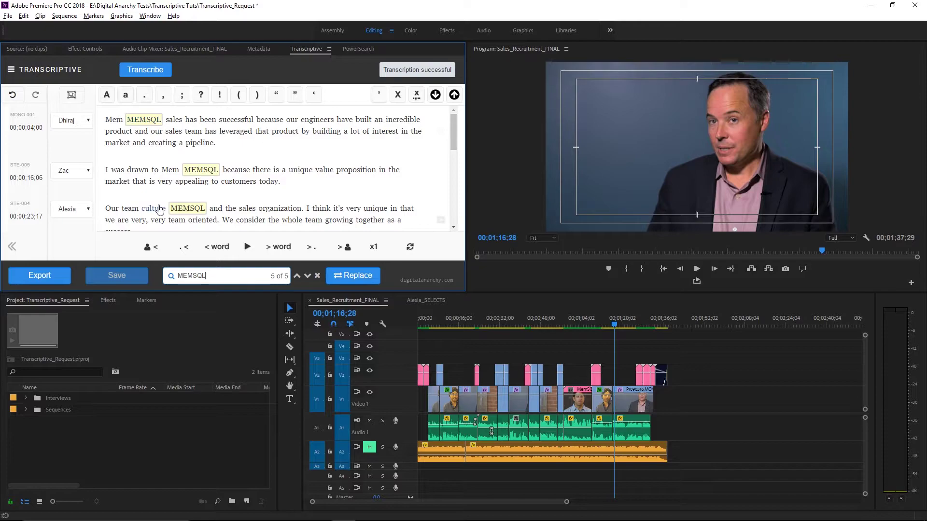
scroll(159, 211, "down", 7)
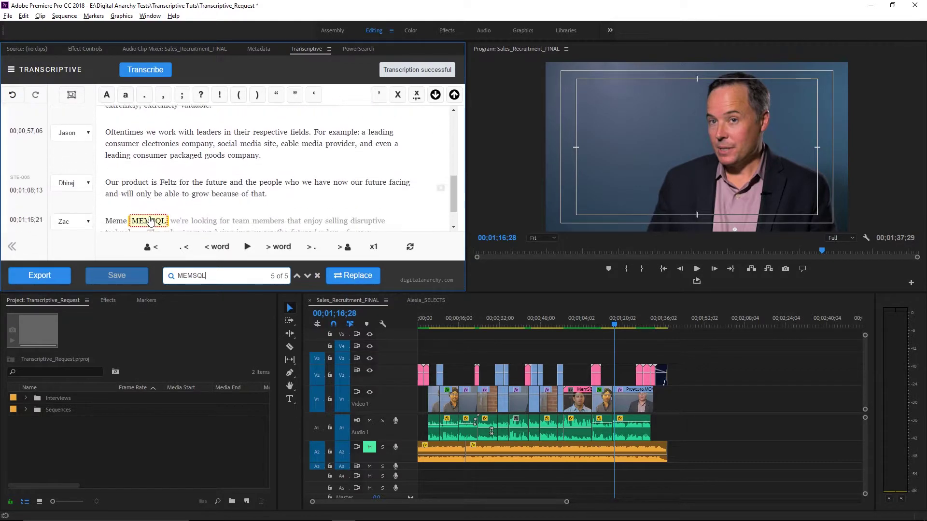
scroll(145, 208, "down", 1)
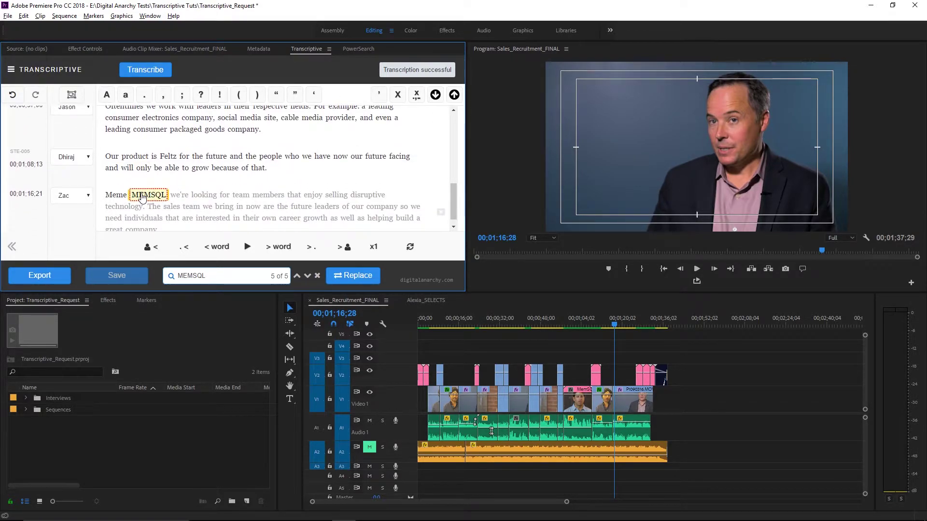
key("Return")
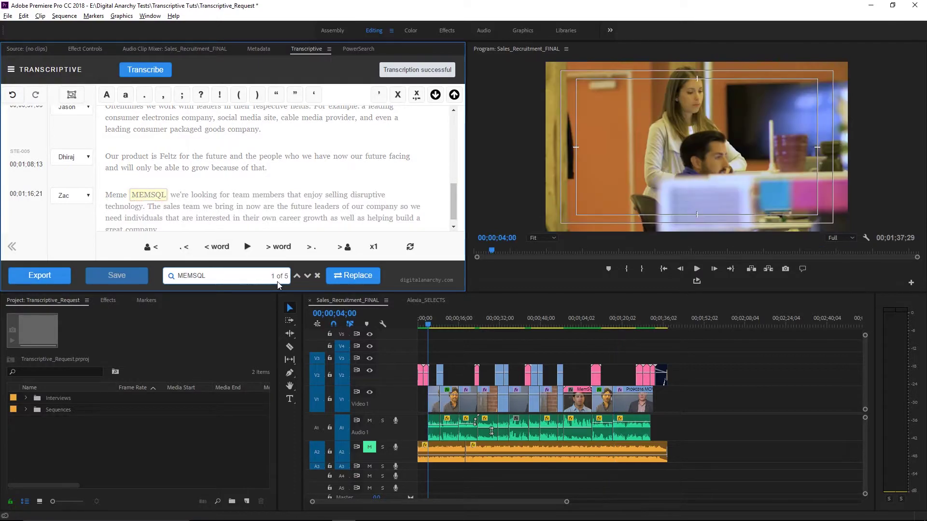
key("Return")
key("Return")
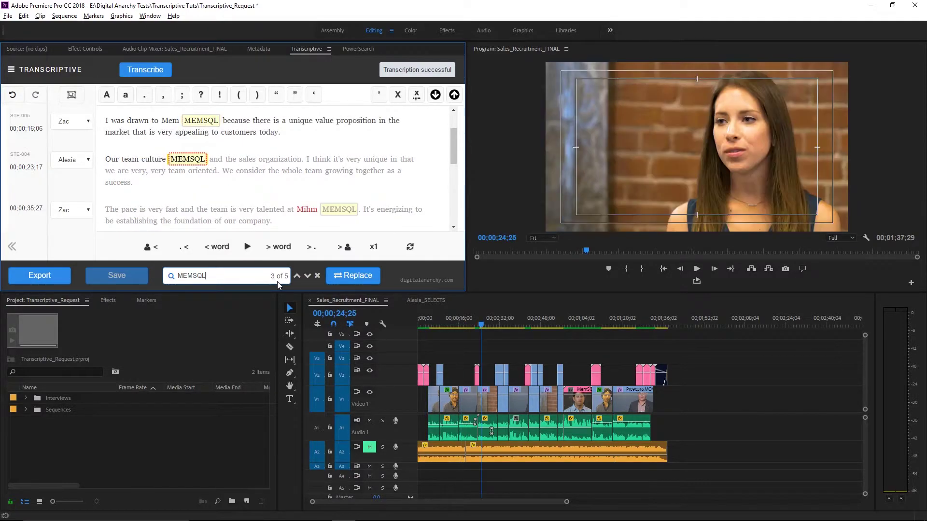
key("Return")
key("Return")
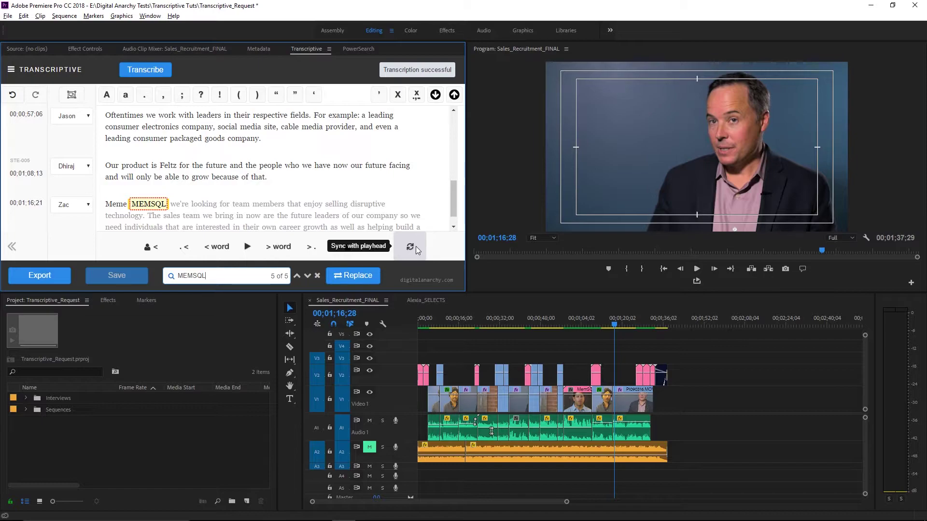
Step: Move the playhead to 00;01;22;29 and sync the transcript there, highlighting 'bring'
left_click_drag(533, 323, 448, 318)
left_click(411, 248)
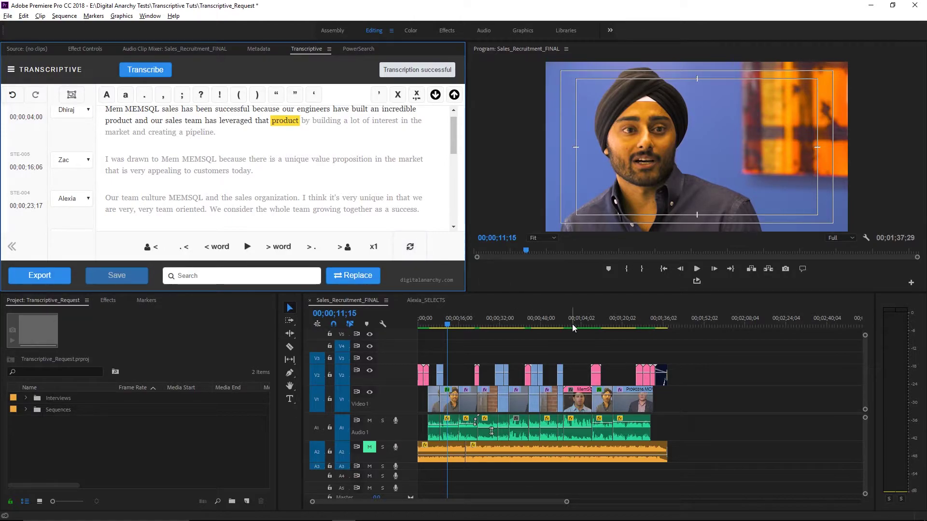
left_click(629, 320)
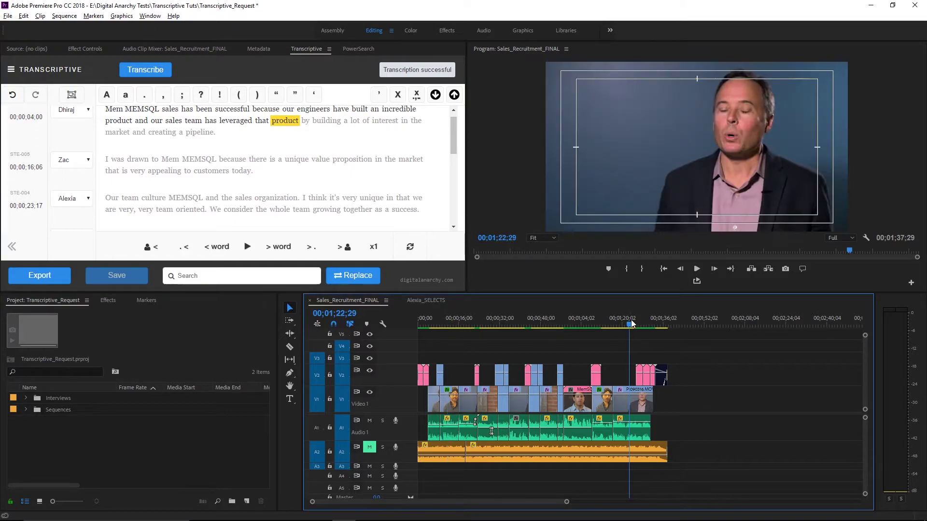
left_click(410, 247)
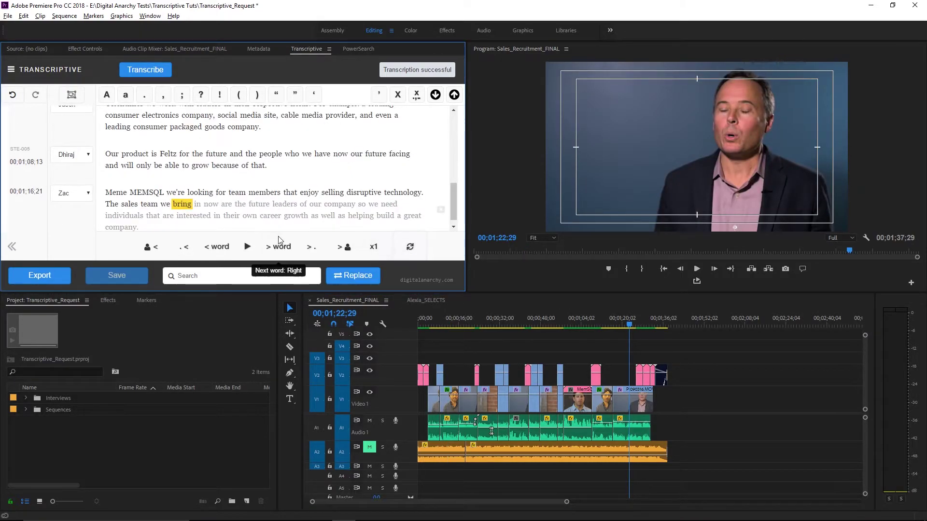
Step: Play the transcript at 2x speed, pause, and reset playback speed to normal
scroll(266, 214, "up", 10)
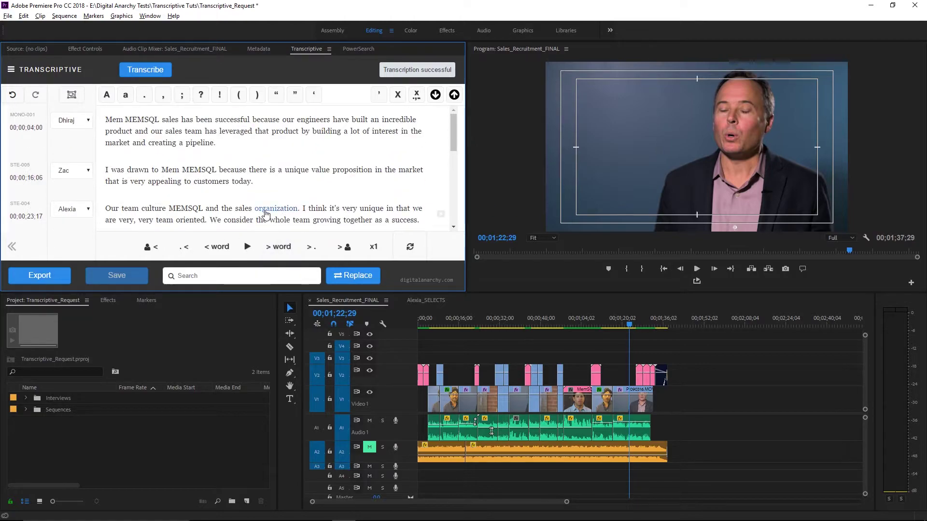
left_click(378, 249)
left_click(377, 248)
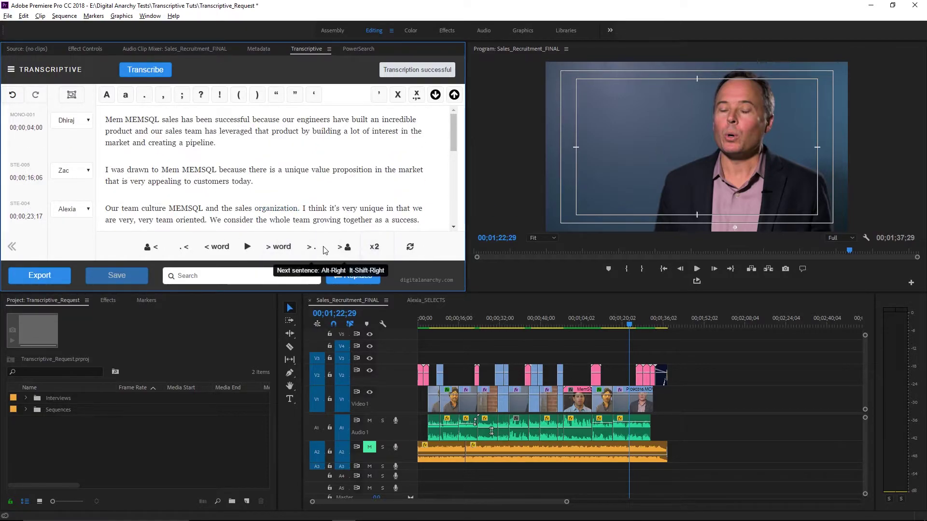
left_click(247, 246)
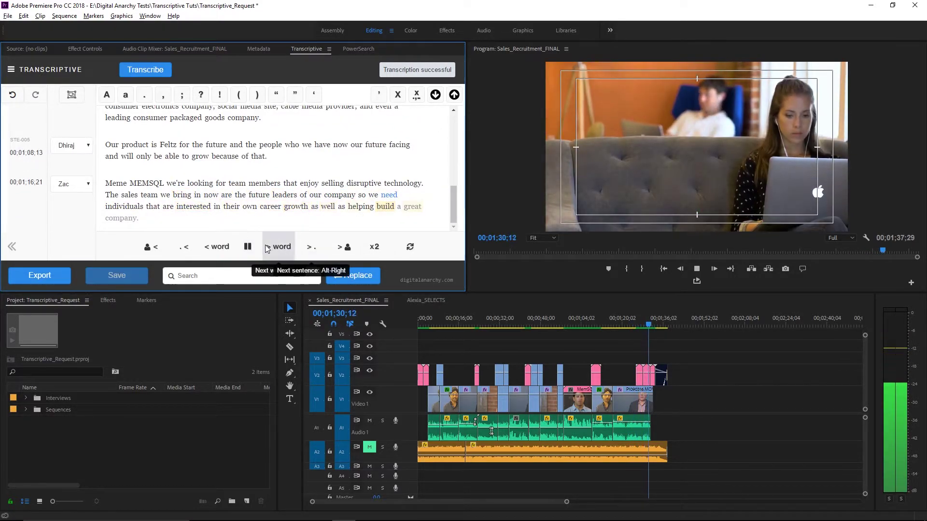
left_click(247, 247)
left_click(382, 242)
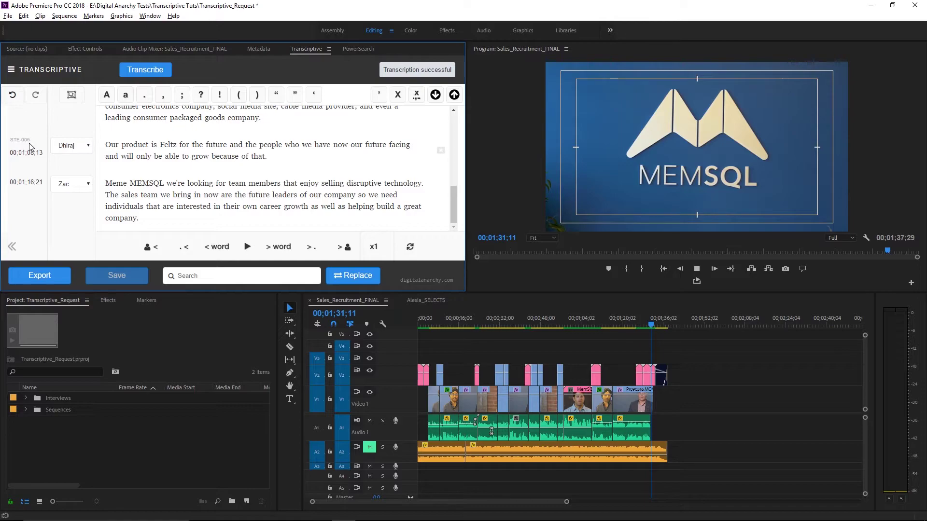
Step: Open the Single Speaker sequence from the Sequences bin, then collapse the bin
left_click(26, 409)
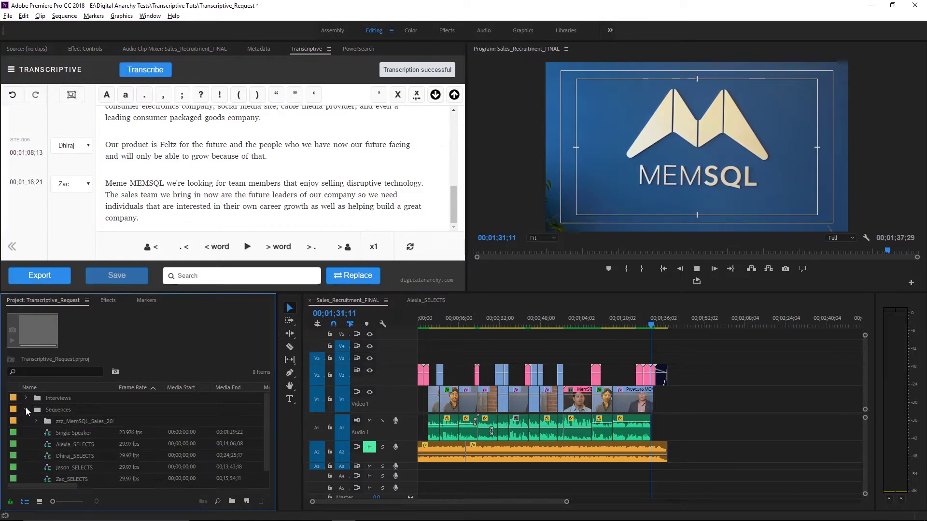
double_click(48, 433)
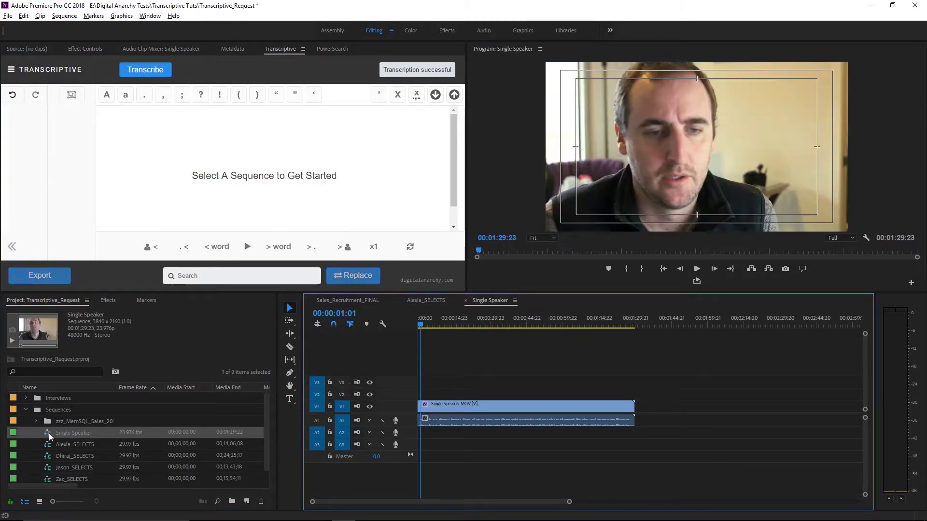
left_click(24, 409)
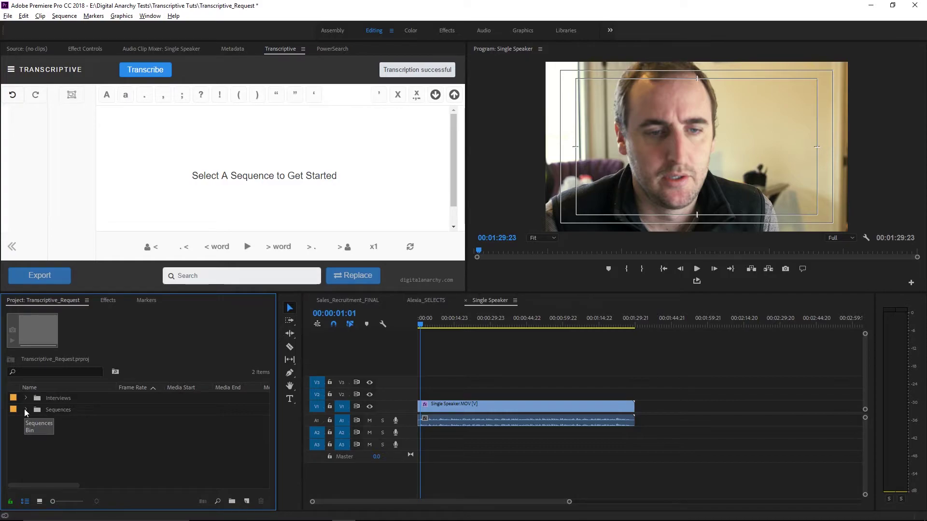
Step: Transcribe the Single Speaker sequence with Include speakers unchecked
left_click(146, 70)
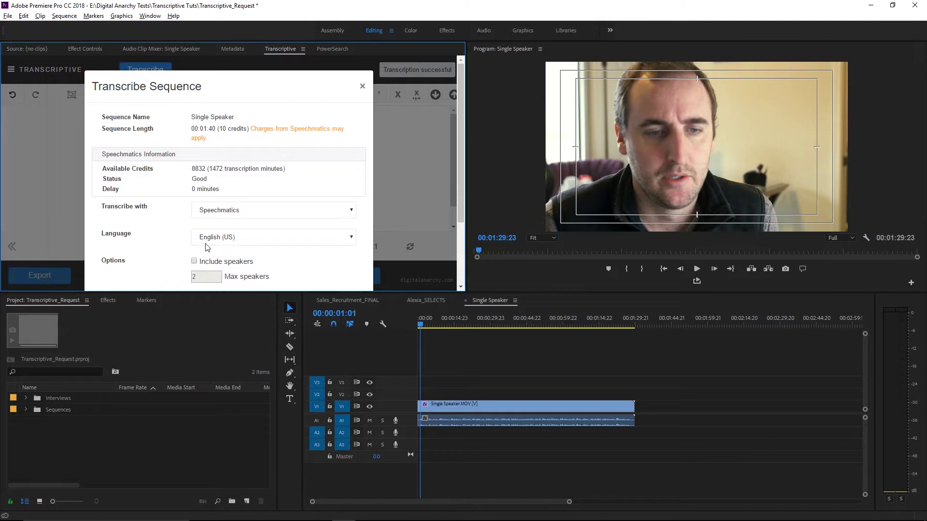
left_click(197, 261)
left_click(195, 262)
scroll(162, 263, "down", 2)
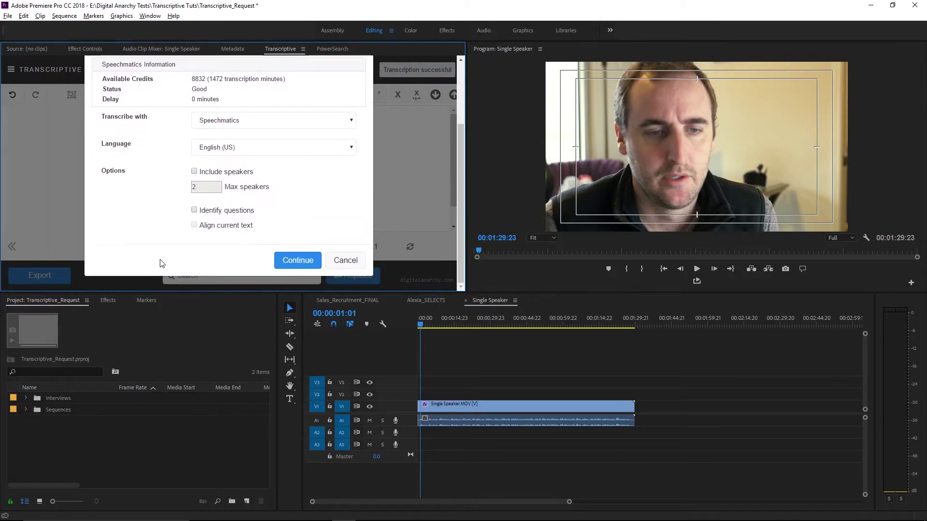
left_click(287, 256)
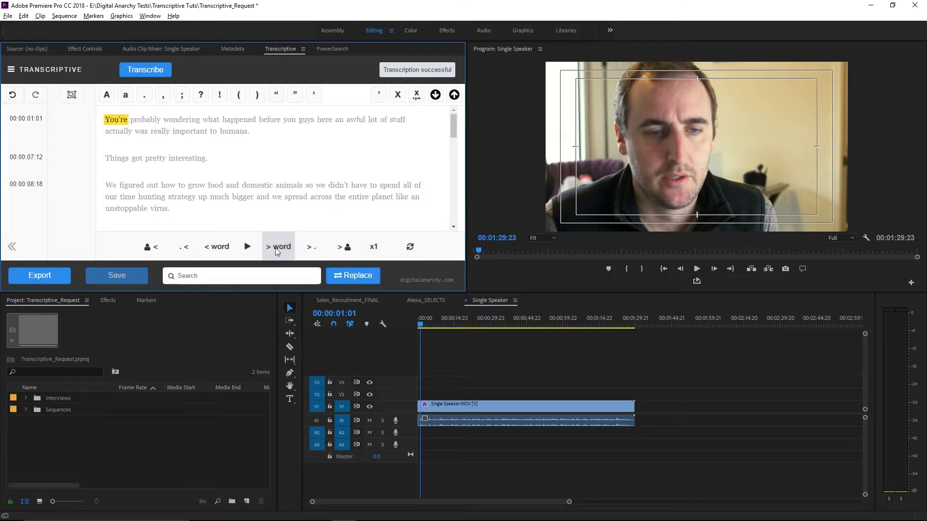
Step: Group the Single Speaker transcript into one paragraph and open the transcript Export options
left_click(71, 95)
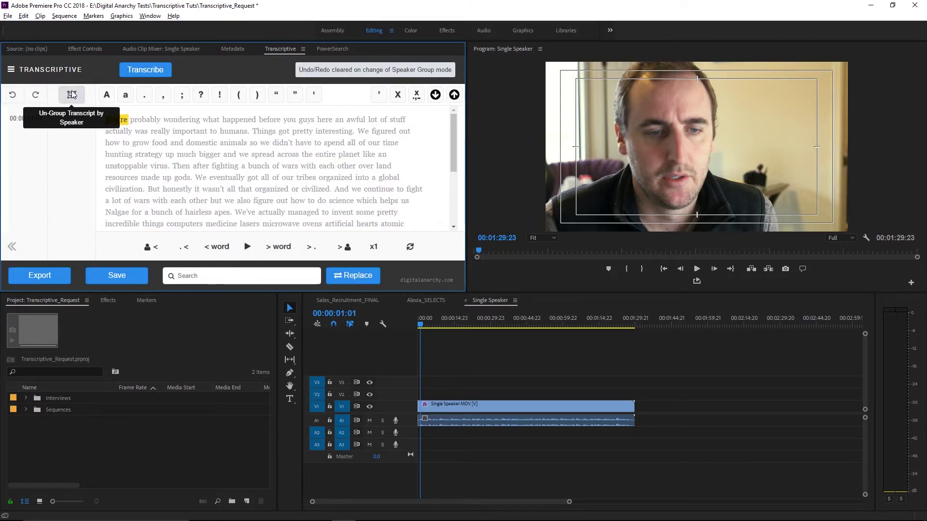
left_click(71, 95)
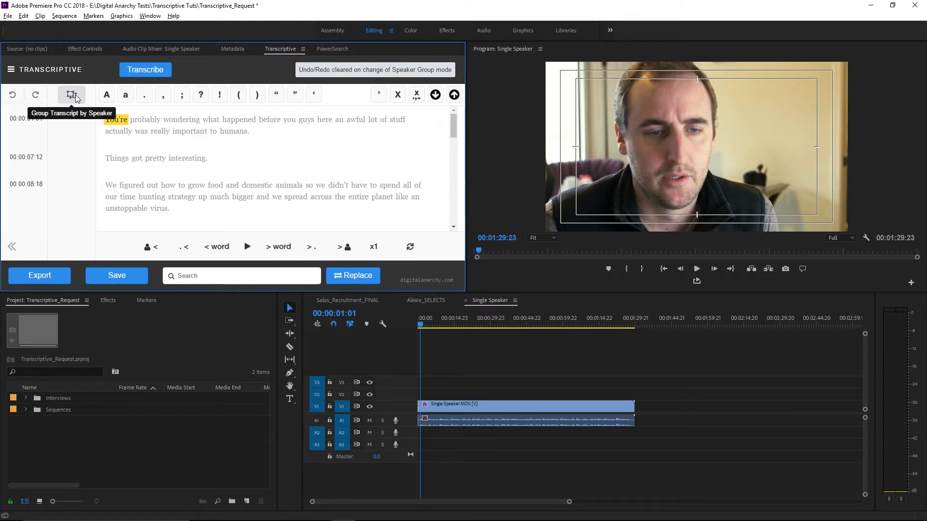
left_click(73, 96)
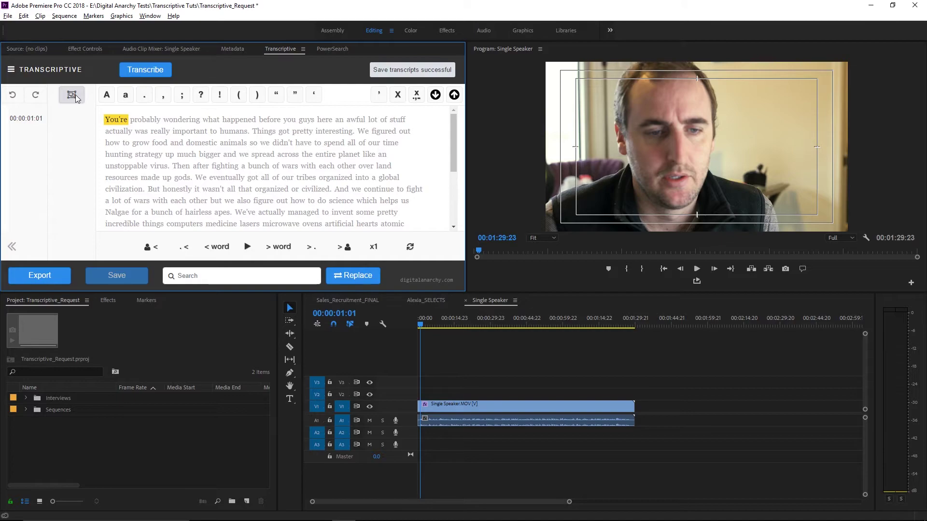
left_click(38, 277)
Step: Choose Rich Text Format as the export format and delete the 'Single Speaker' title text
left_click(147, 123)
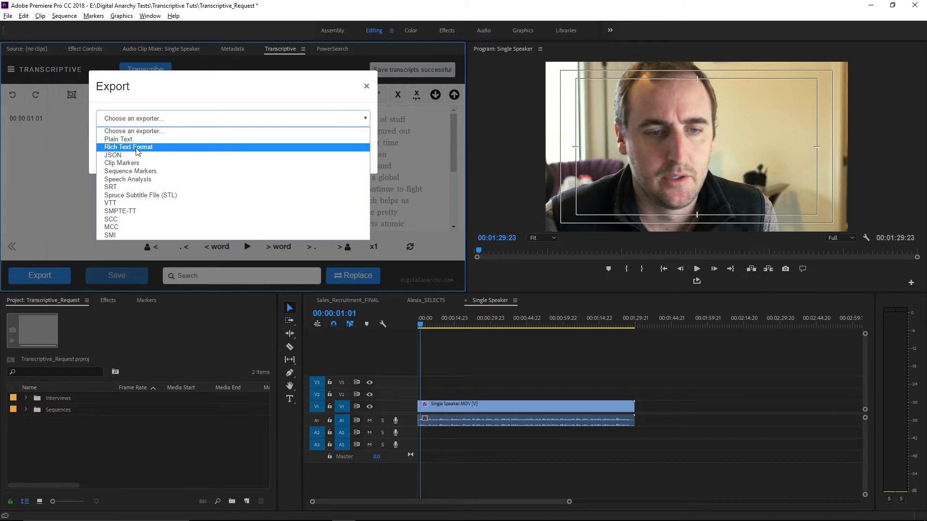
left_click(162, 147)
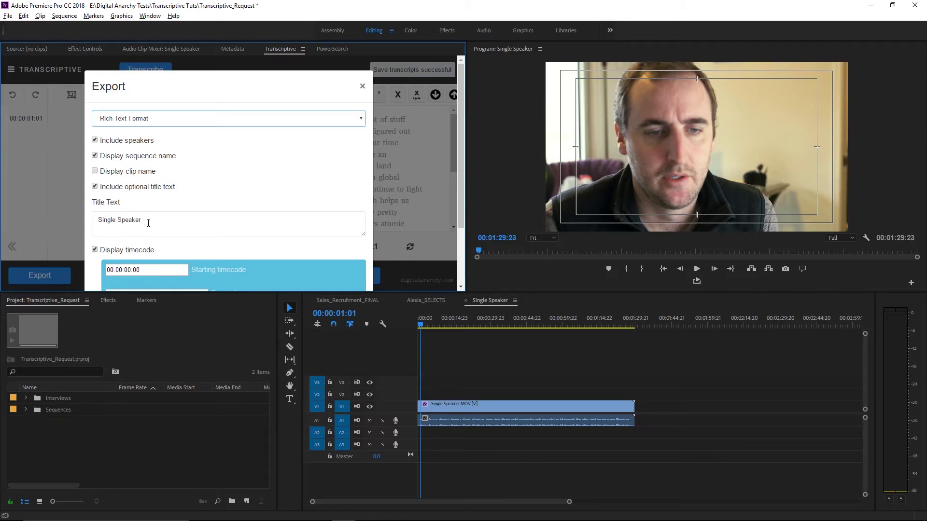
left_click_drag(147, 222, 93, 221)
key("BackSpace")
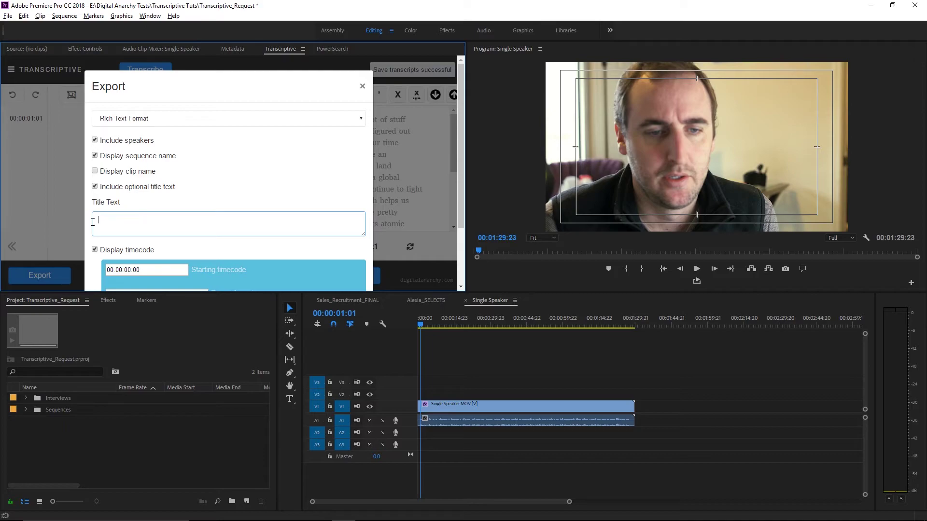
Step: Set the timecode format to Start Timecode + End Timecode and export the RTF
scroll(92, 242, "down", 3)
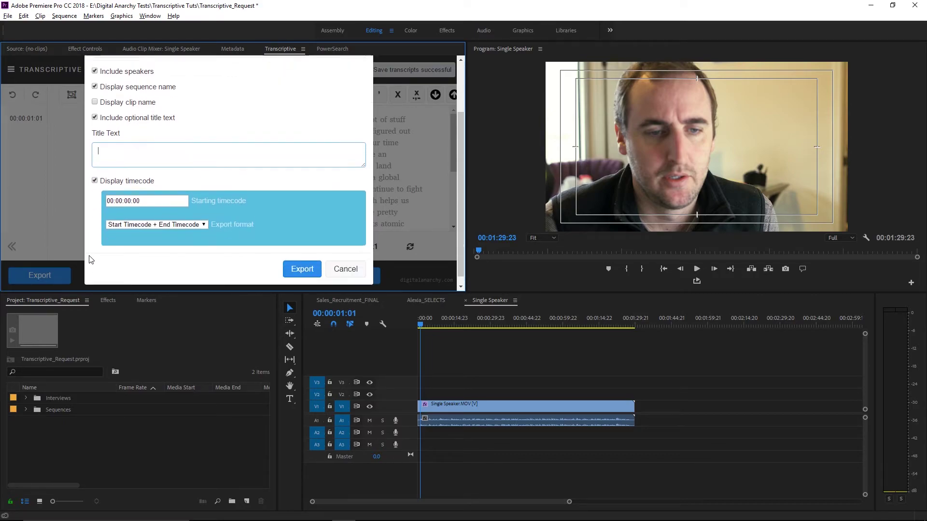
left_click(153, 217)
left_click(144, 233)
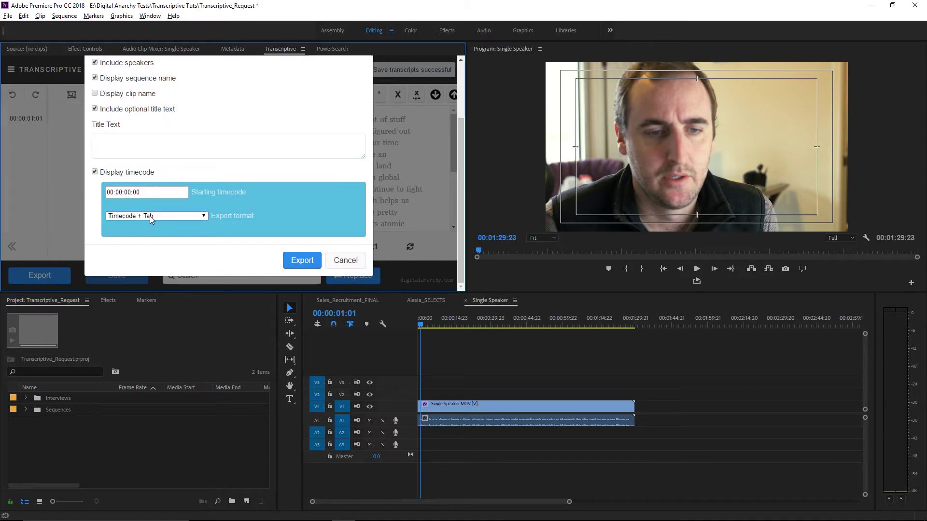
left_click(150, 218)
left_click(150, 225)
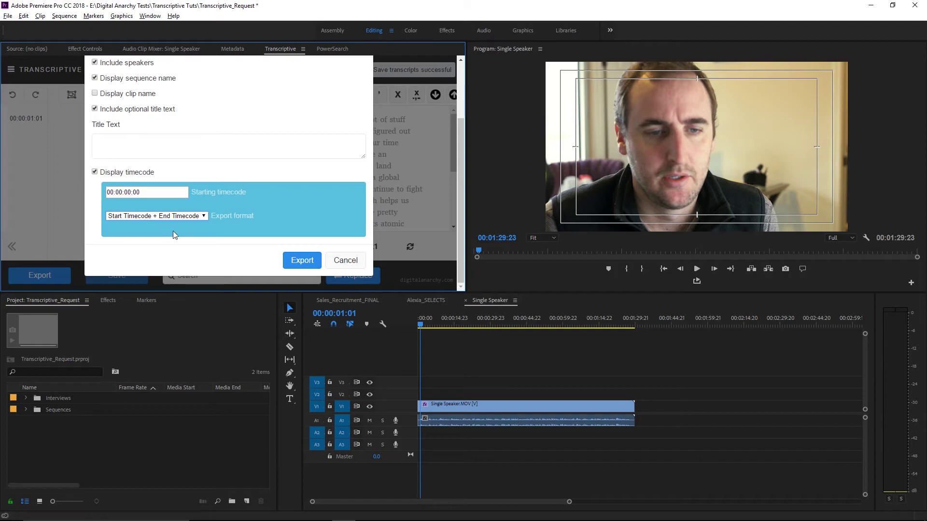
left_click(291, 259)
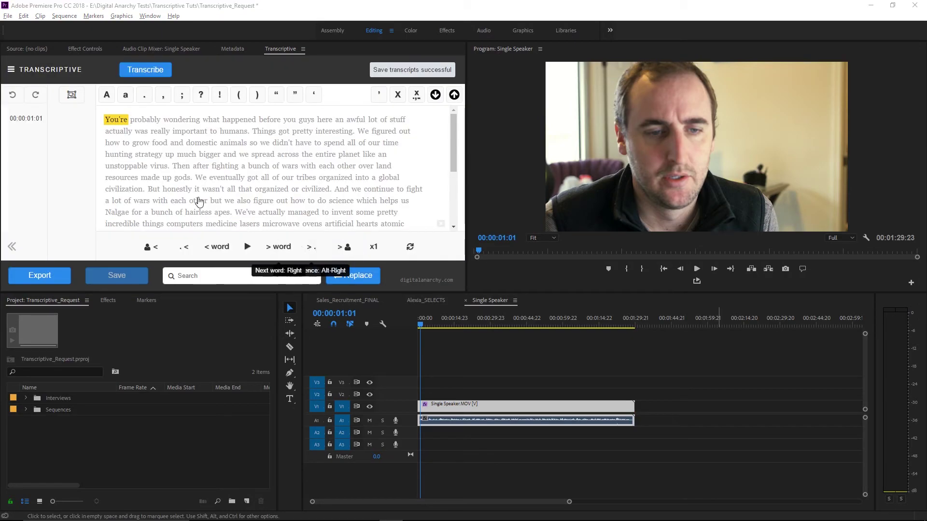
Step: Open Transcriptive Preferences, maximize the panel with `, and scroll down to the Proxy Server settings
left_click(10, 69)
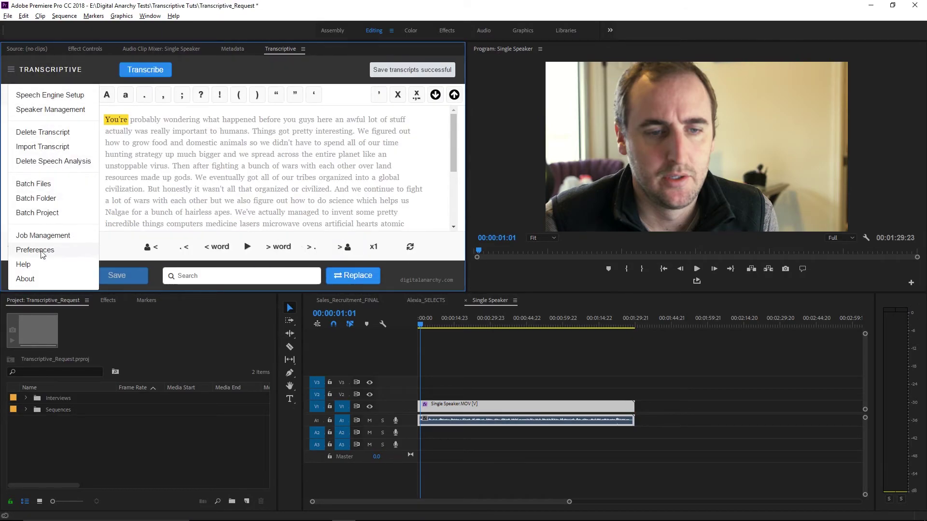
left_click(41, 252)
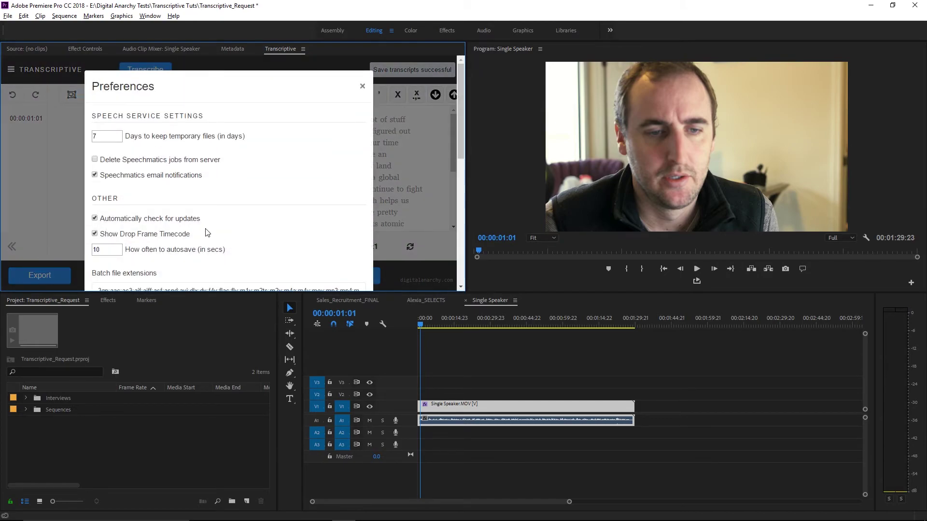
key("grave")
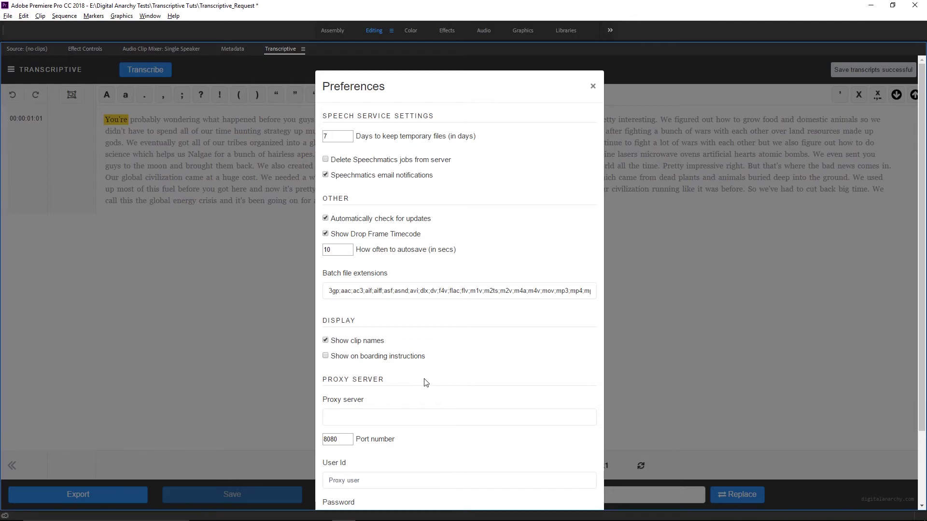
scroll(426, 382, "down", 1)
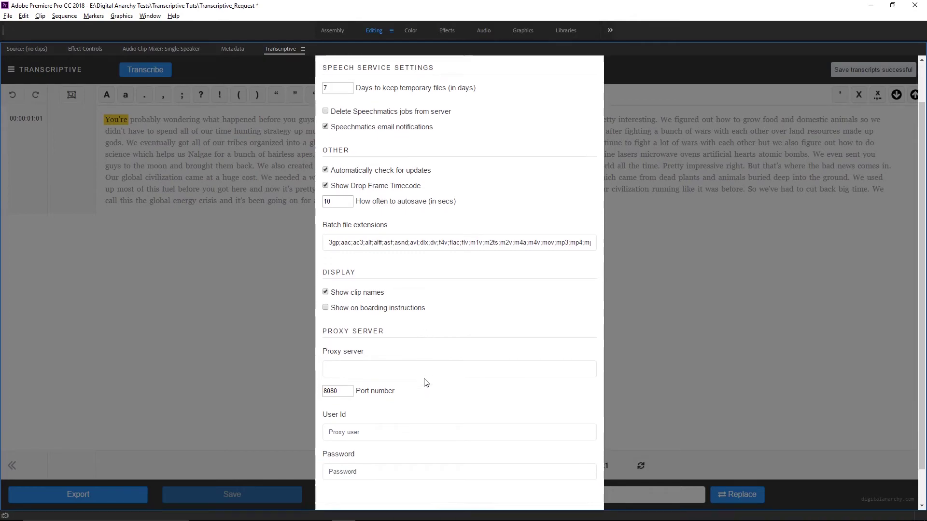
scroll(427, 383, "down", 1)
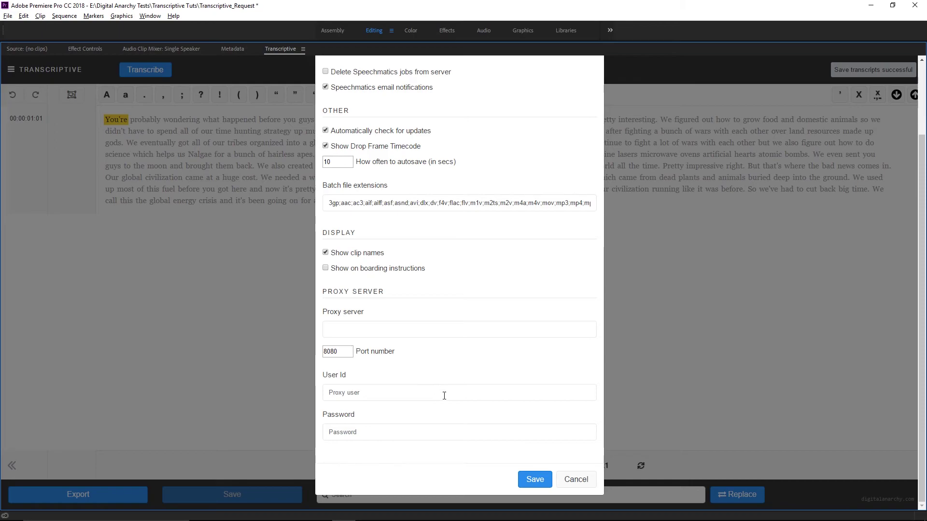
Step: Cancel the Preferences dialog unchanged and restore the Transcriptive panel to normal size with `
left_click(576, 479)
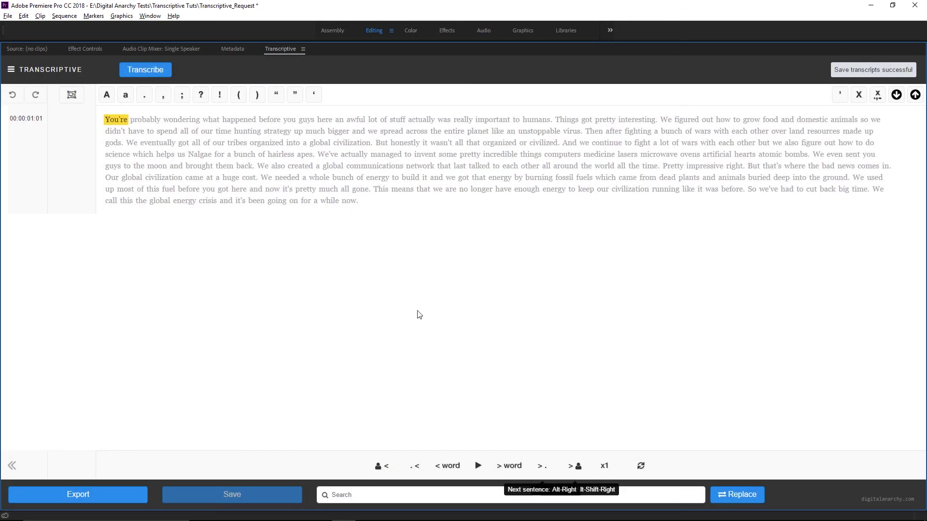
key("grave")
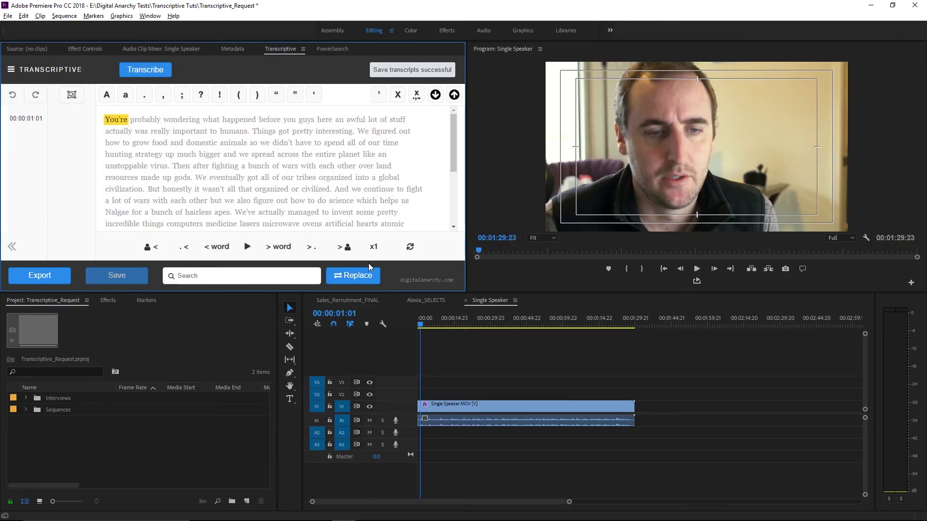